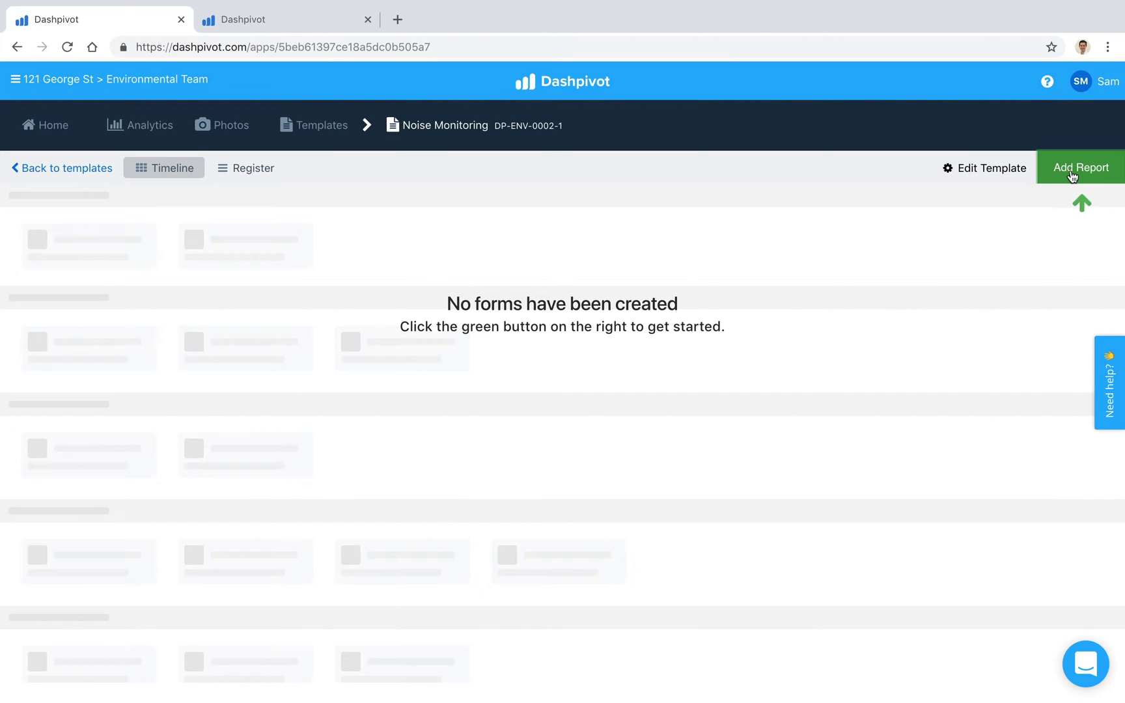
# Start a new Noise Monitoring report dated 14/11/2018 at 9:00.
pyautogui.click(1071, 175)
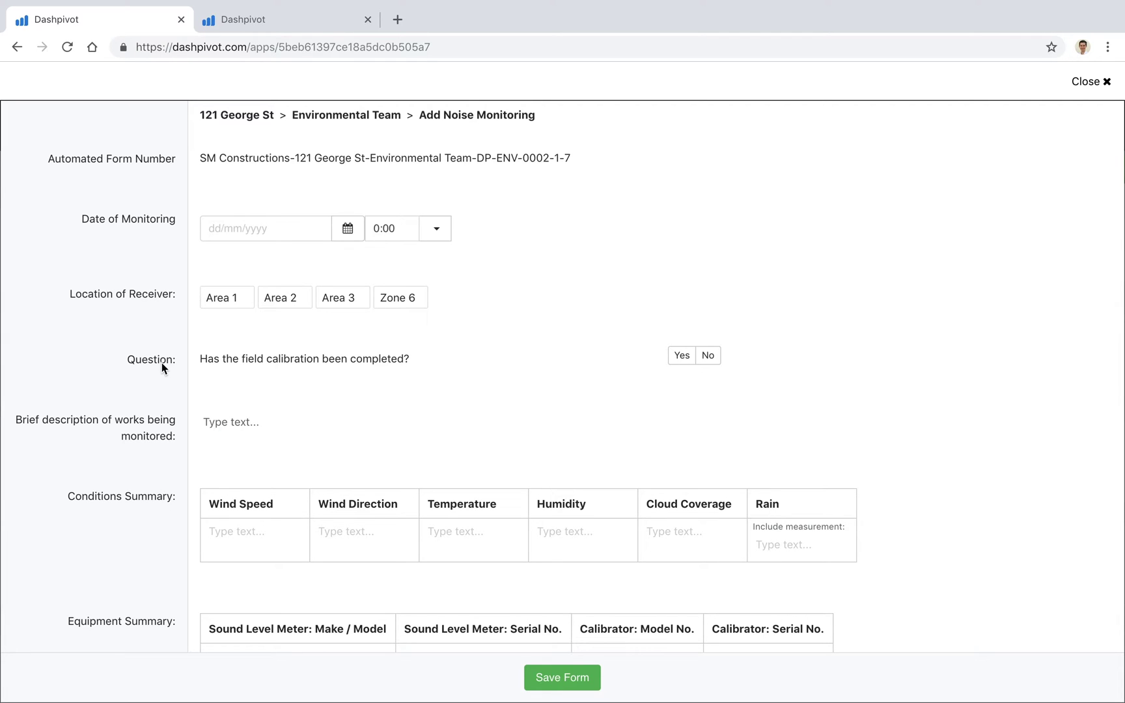
pyautogui.click(348, 227)
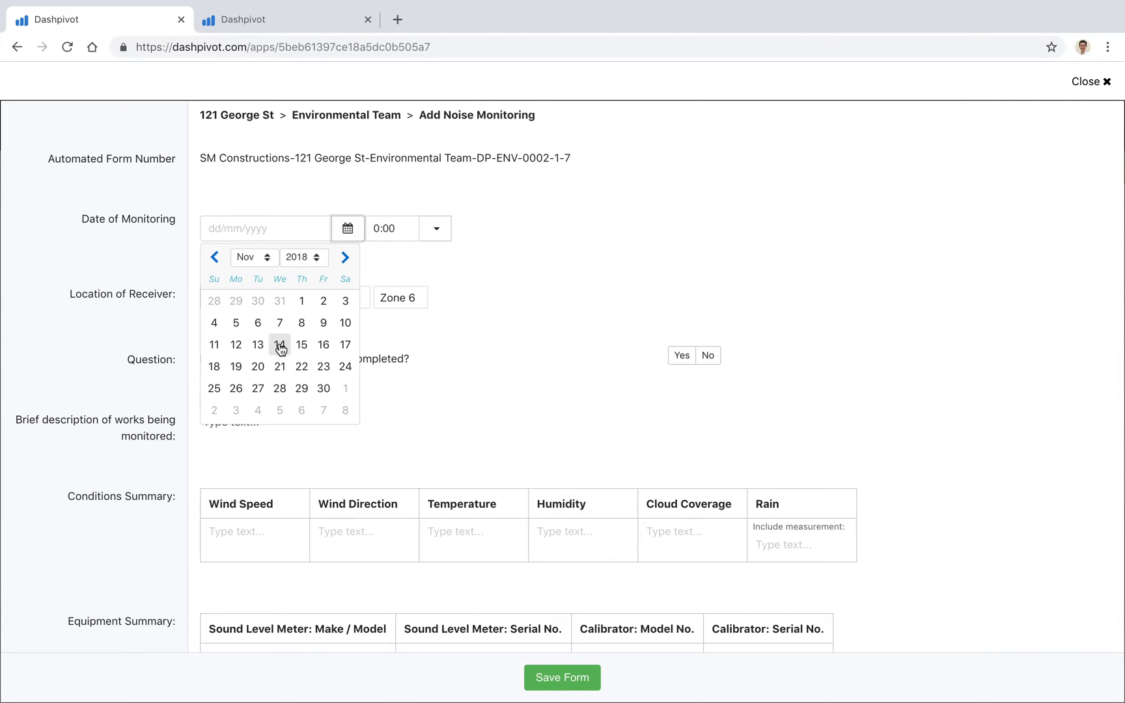
pyautogui.click(313, 343)
pyautogui.click(436, 227)
pyautogui.scroll(-3, 409, 371)
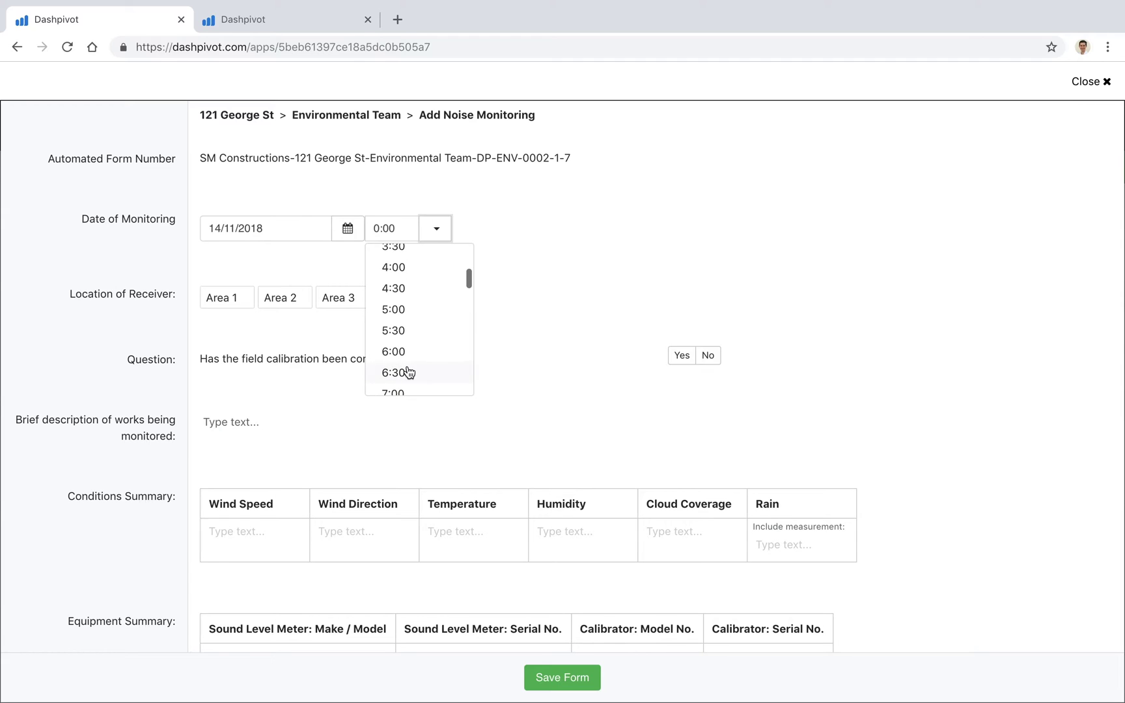
pyautogui.scroll(-4, 418, 340)
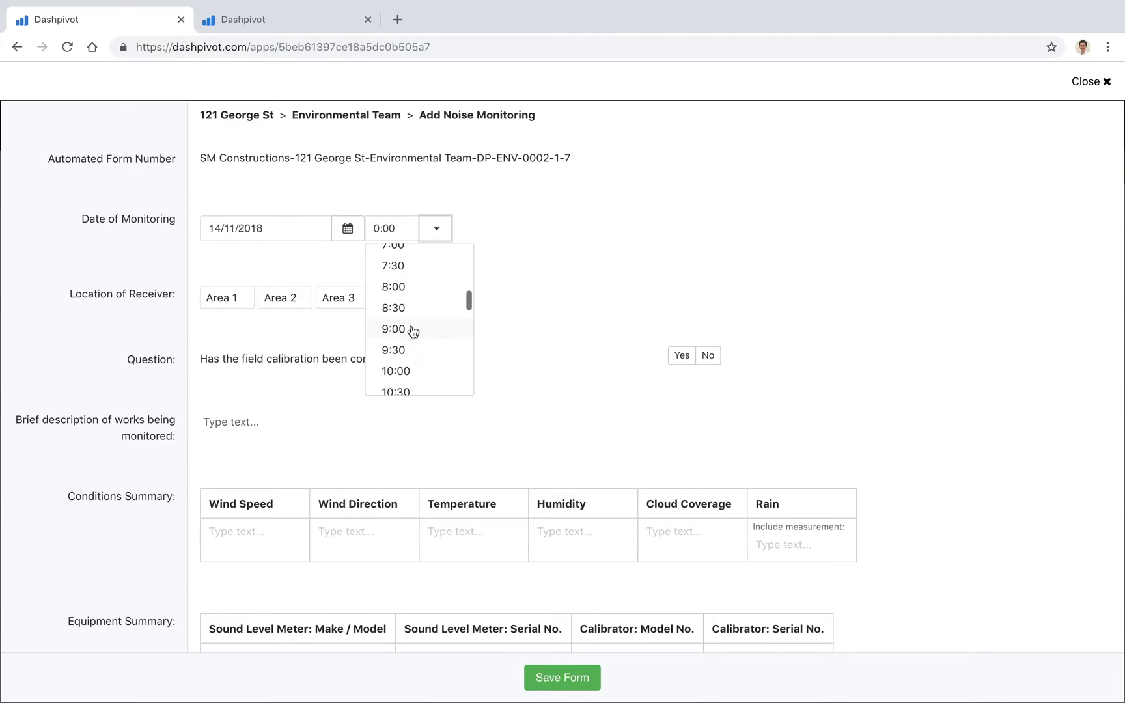
pyautogui.click(416, 327)
# Set the receiver location to Area 1 and answer Yes to field calibration completed.
pyautogui.scroll(-1, 156, 346)
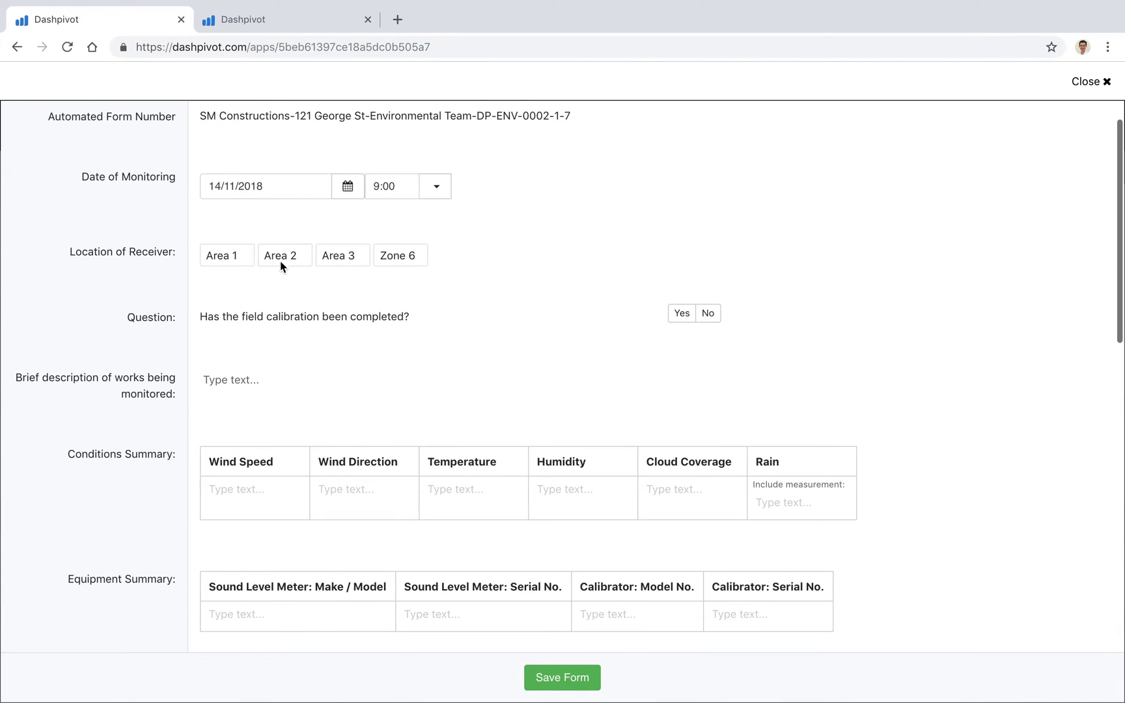
pyautogui.click(225, 260)
pyautogui.scroll(-1, 168, 294)
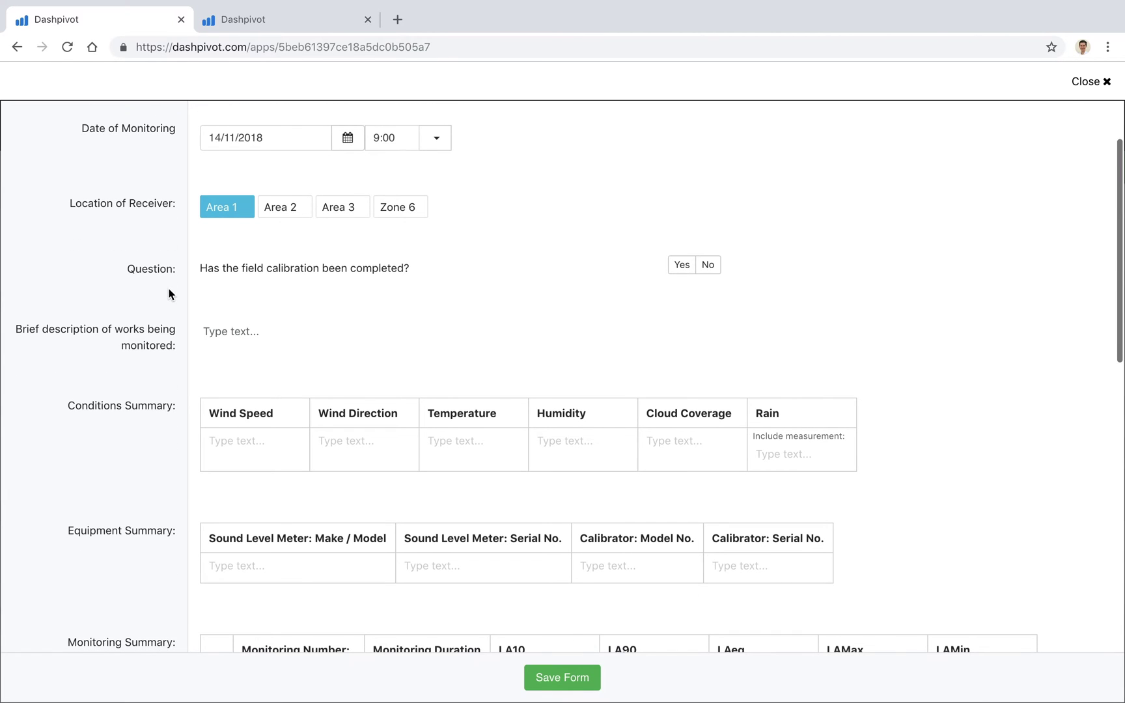
pyautogui.click(676, 266)
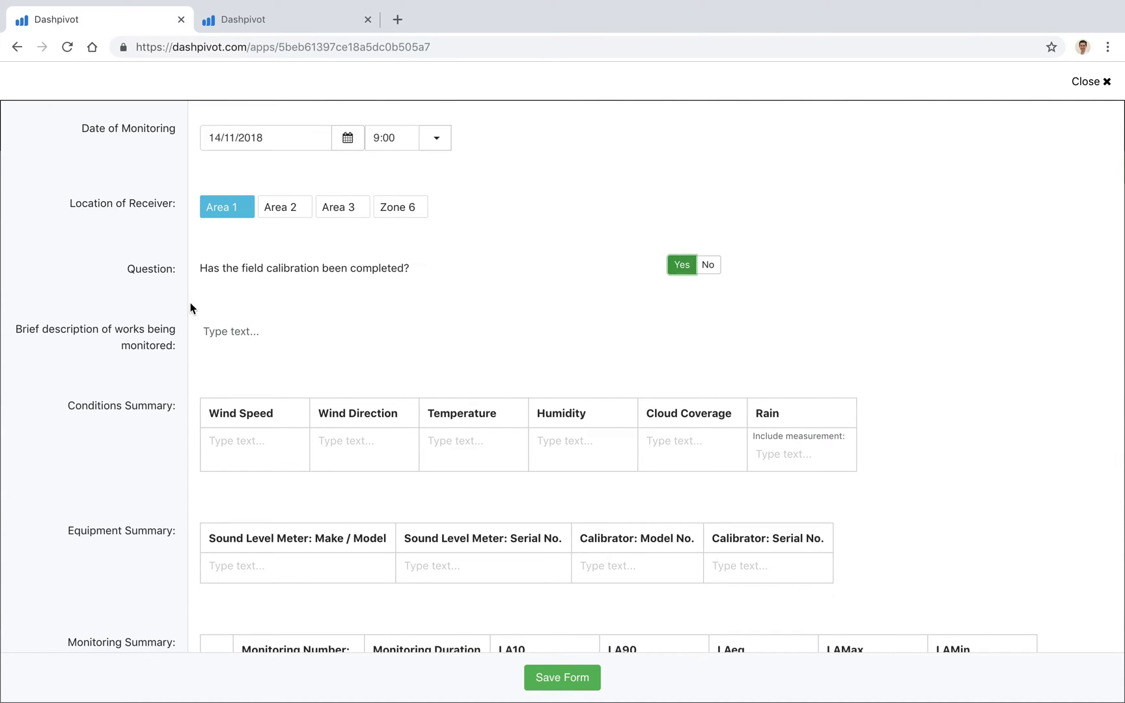
pyautogui.scroll(-3, 169, 384)
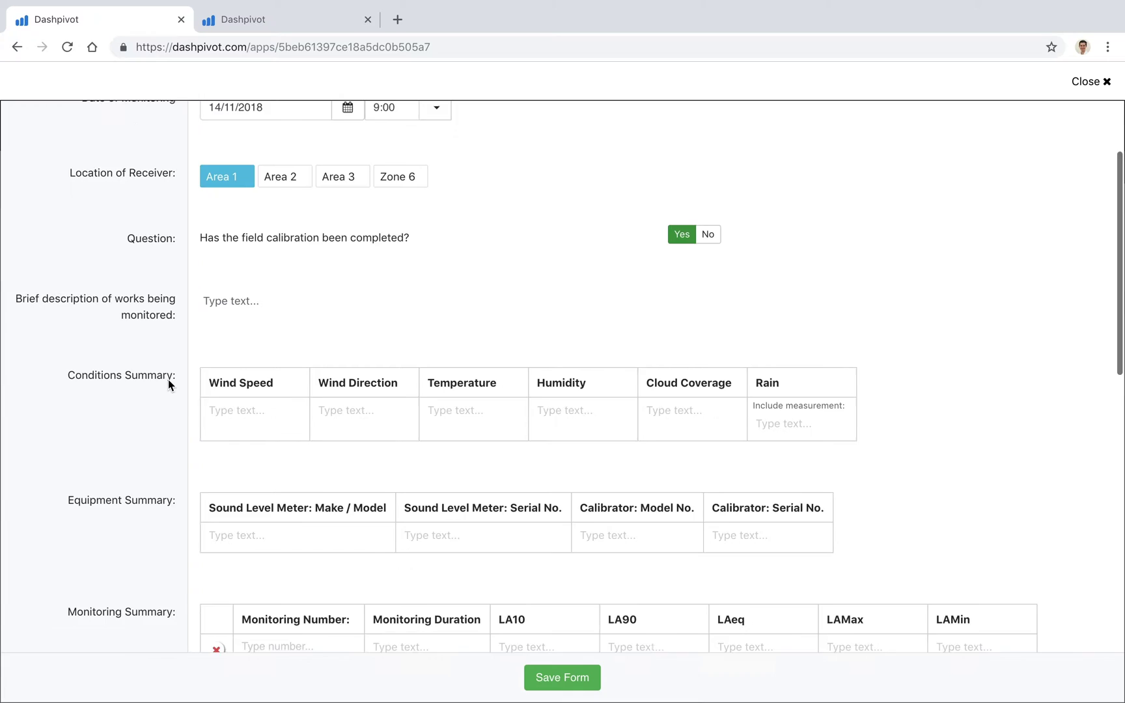
pyautogui.scroll(-1, 168, 386)
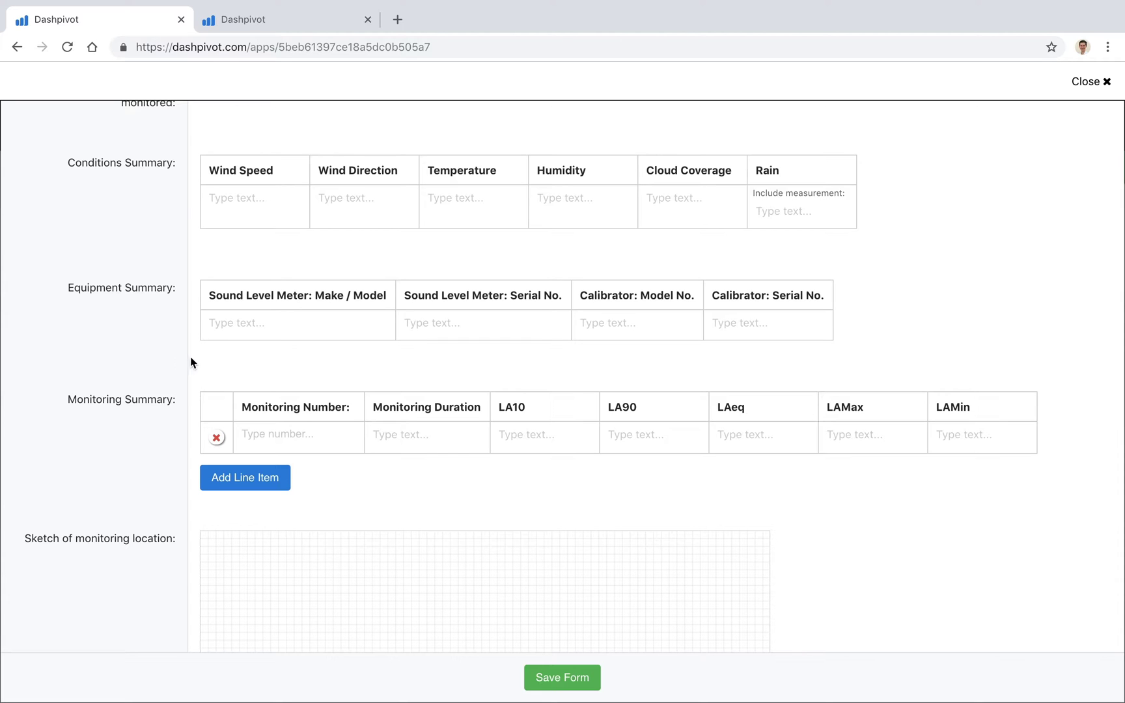
pyautogui.scroll(-5, 147, 374)
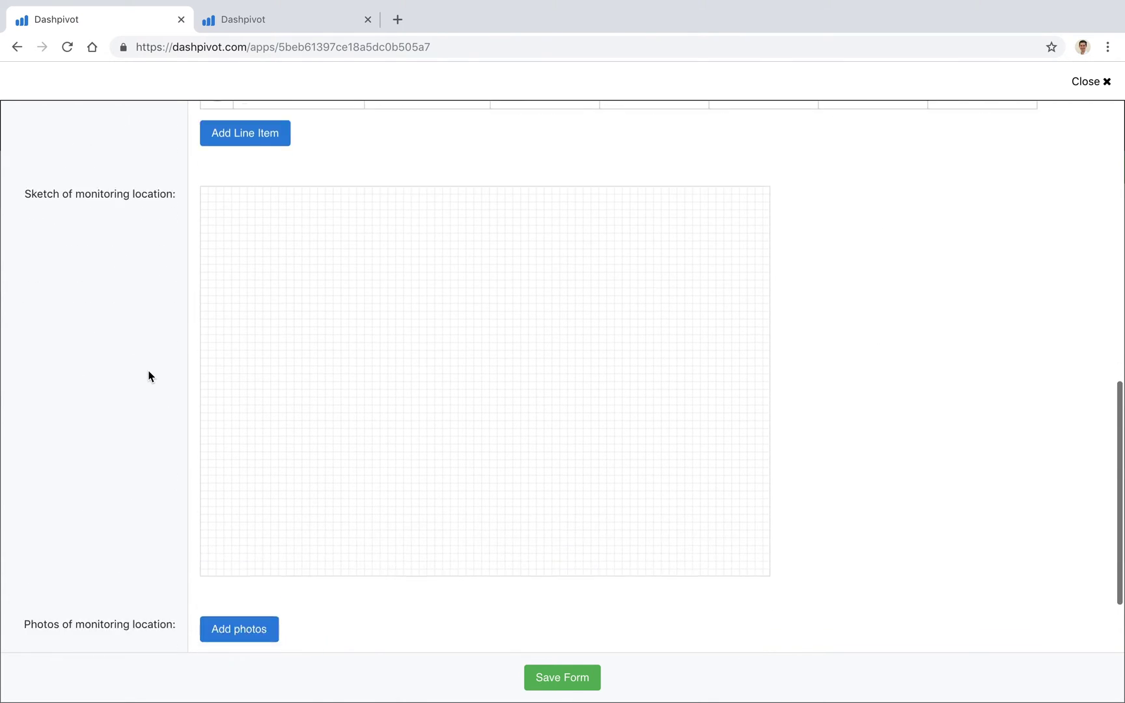
pyautogui.scroll(-2, 149, 375)
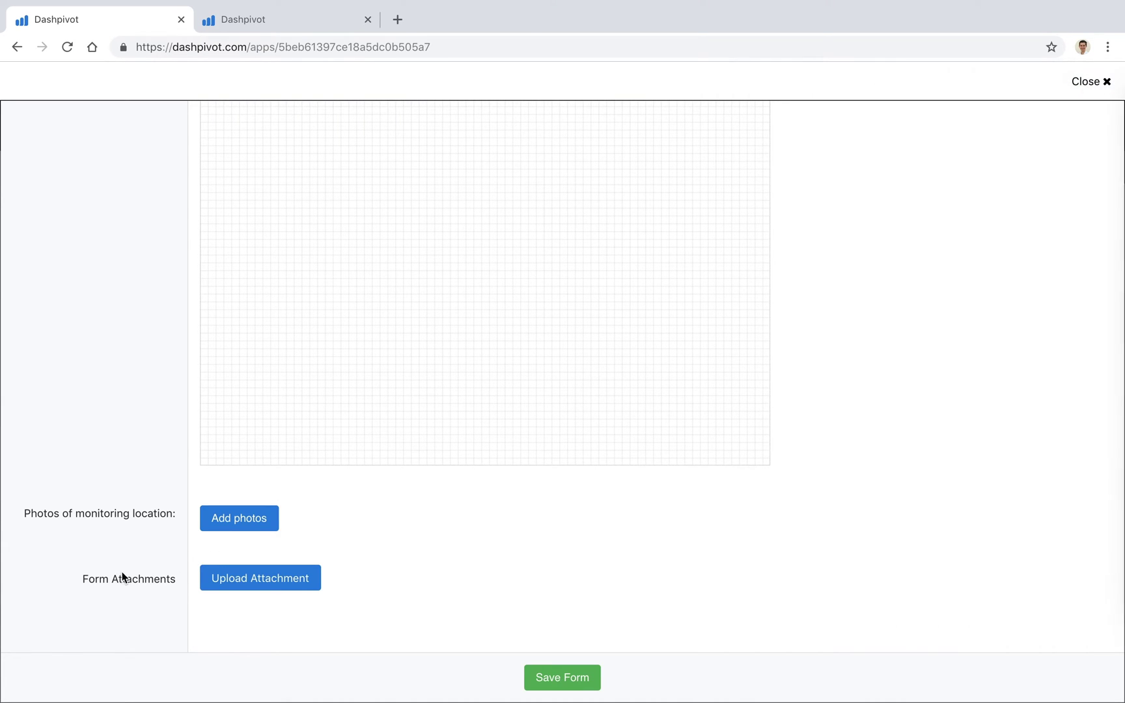
pyautogui.click(271, 589)
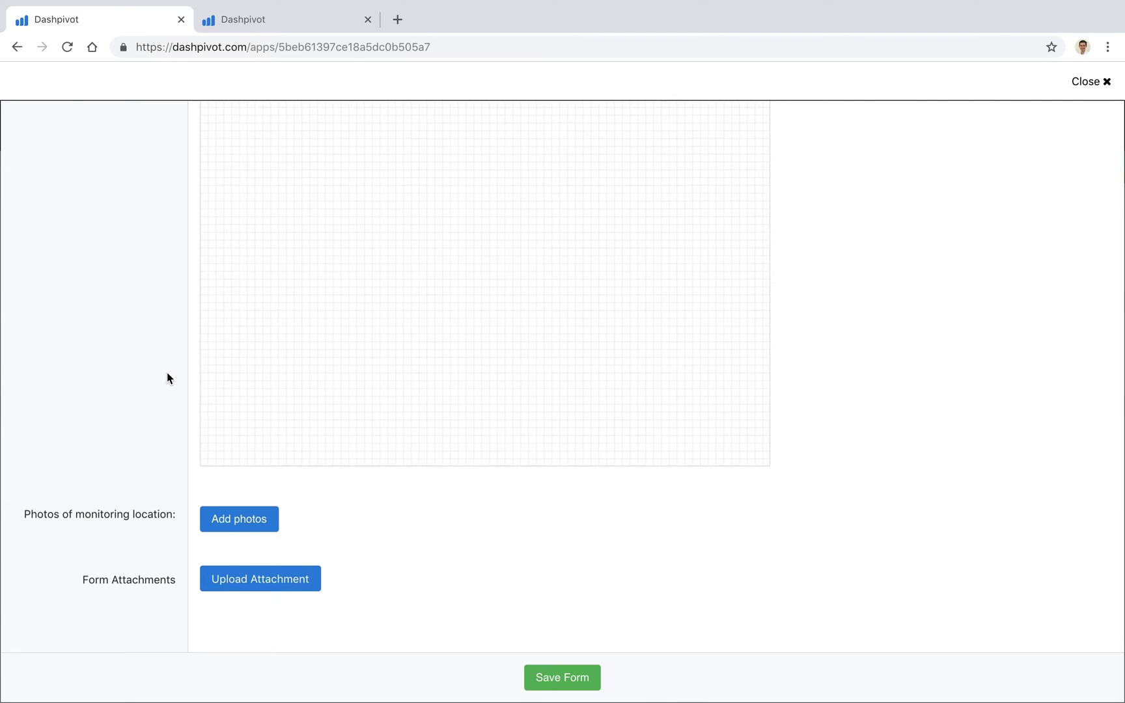
pyautogui.scroll(20, 168, 376)
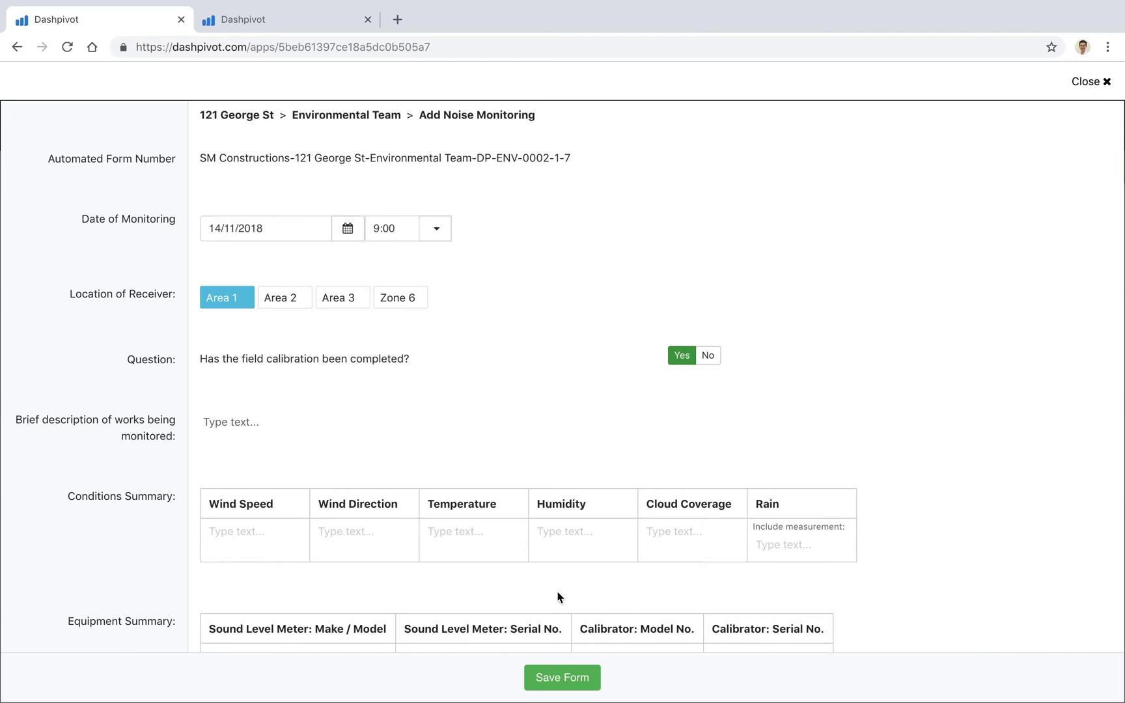
# Save the Area 1 form, open its report card, then view the Camden Rd Upgrade noise records.
pyautogui.click(555, 677)
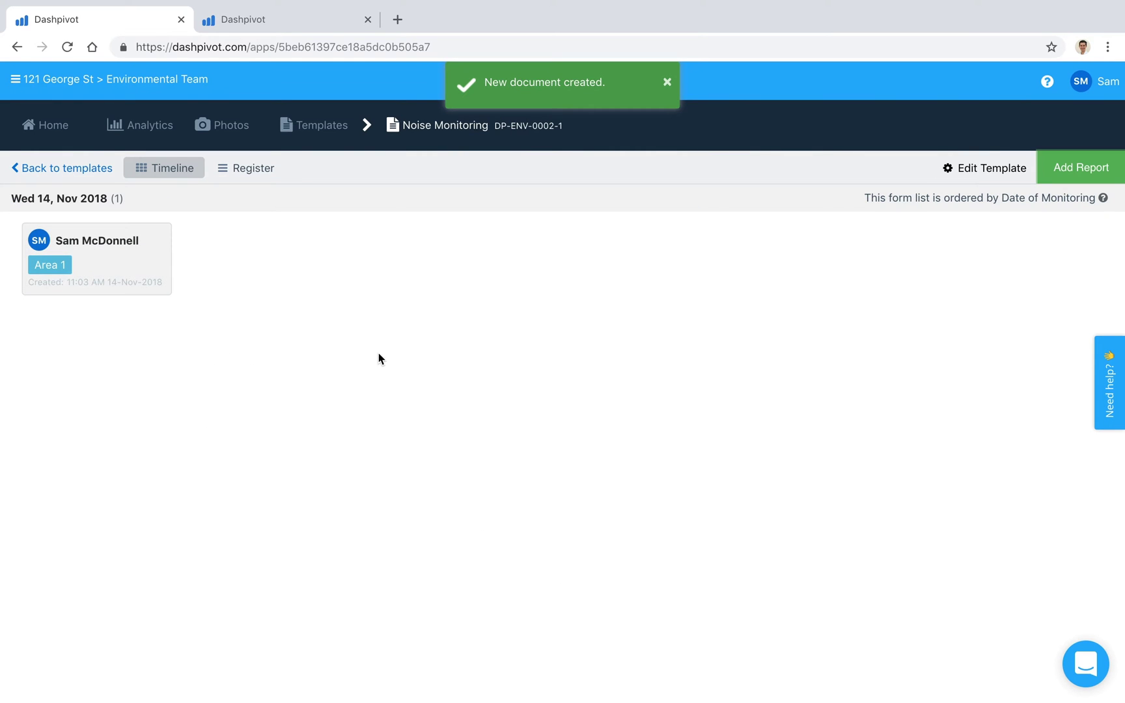
pyautogui.click(148, 267)
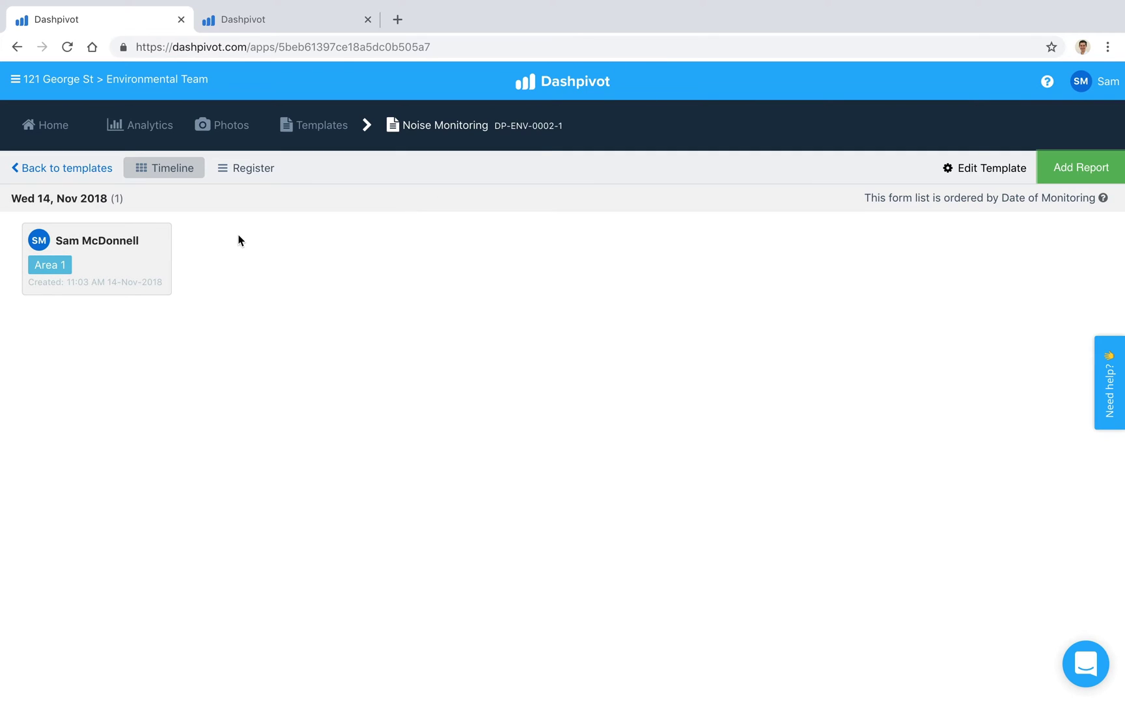
pyautogui.click(263, 26)
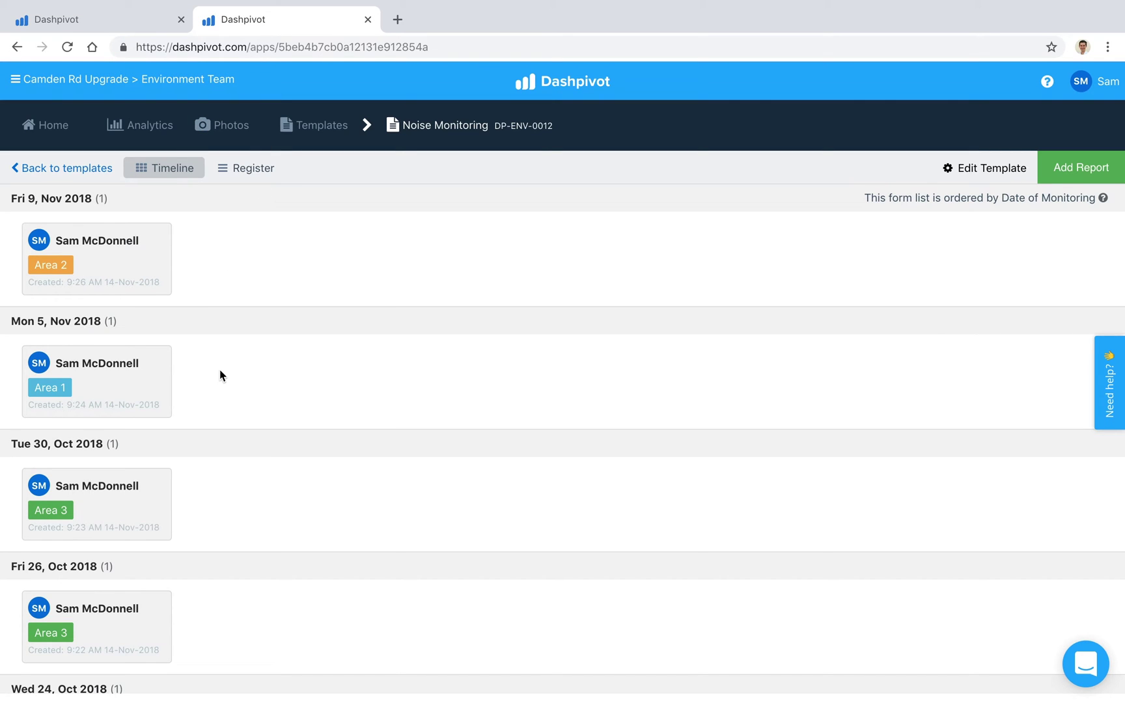
pyautogui.scroll(-3, 219, 372)
pyautogui.scroll(3, 220, 375)
# Show the Camden Rd Upgrade noise records as a register table and scroll across its columns.
pyautogui.click(242, 172)
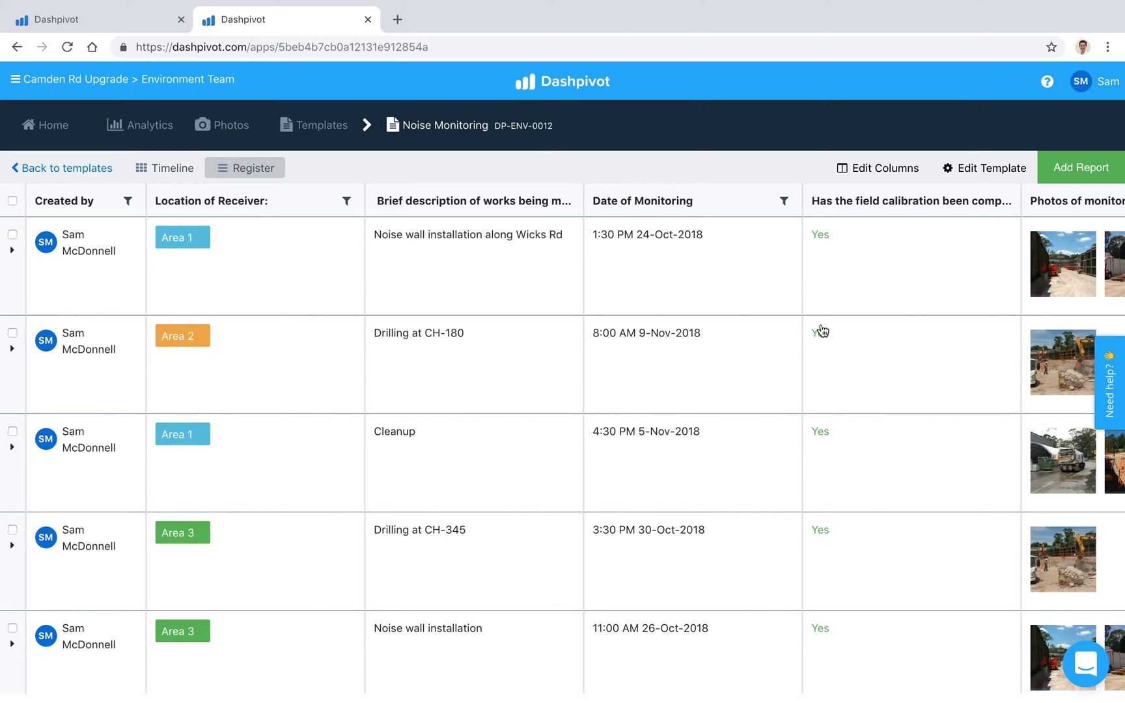
pyautogui.hscroll(2, 819, 329)
pyautogui.hscroll(-2, 752, 320)
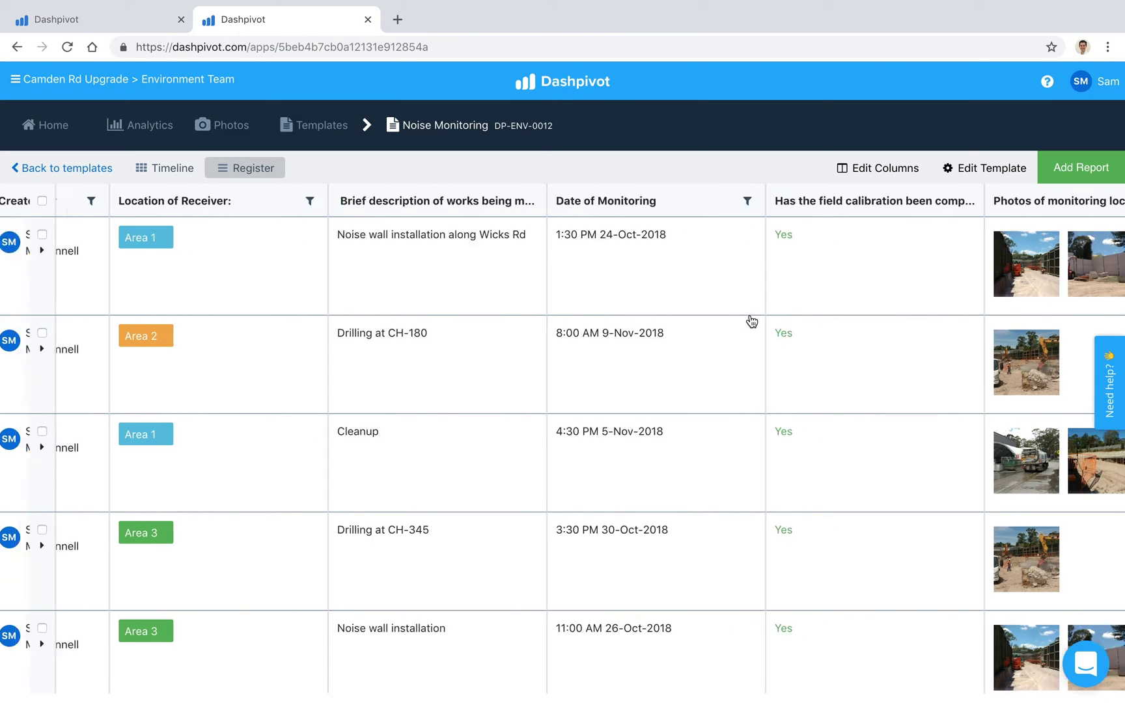
# Filter the register's Location of Receiver column to Area 1.
pyautogui.click(347, 202)
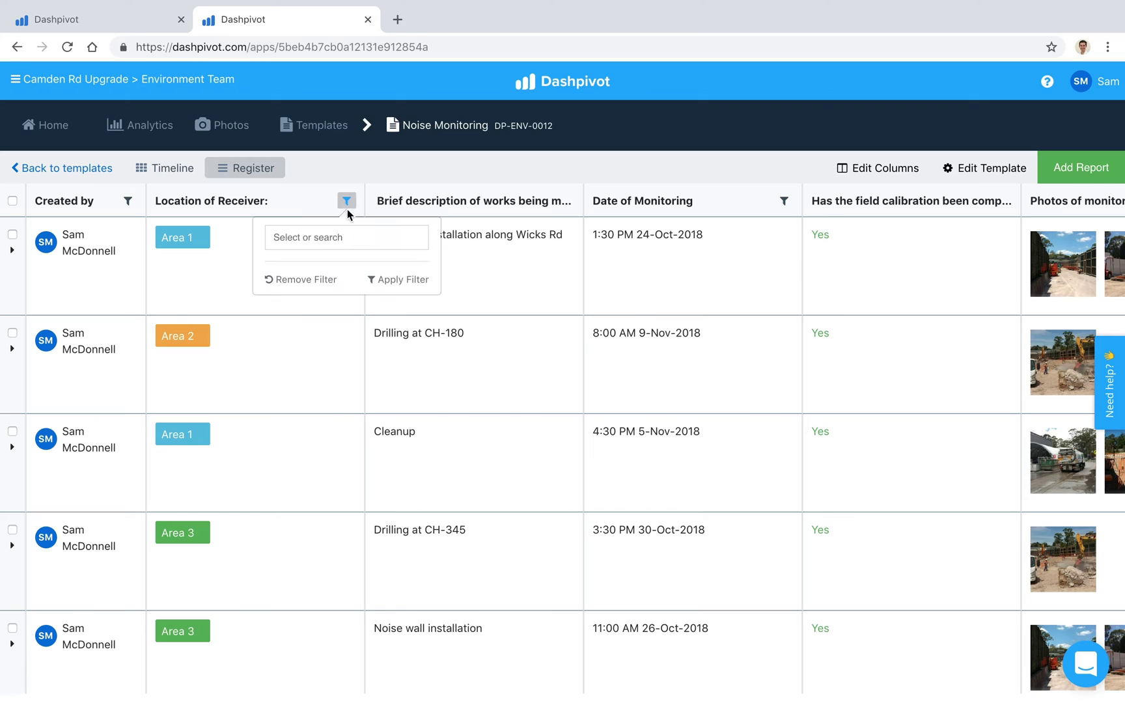
pyautogui.click(330, 244)
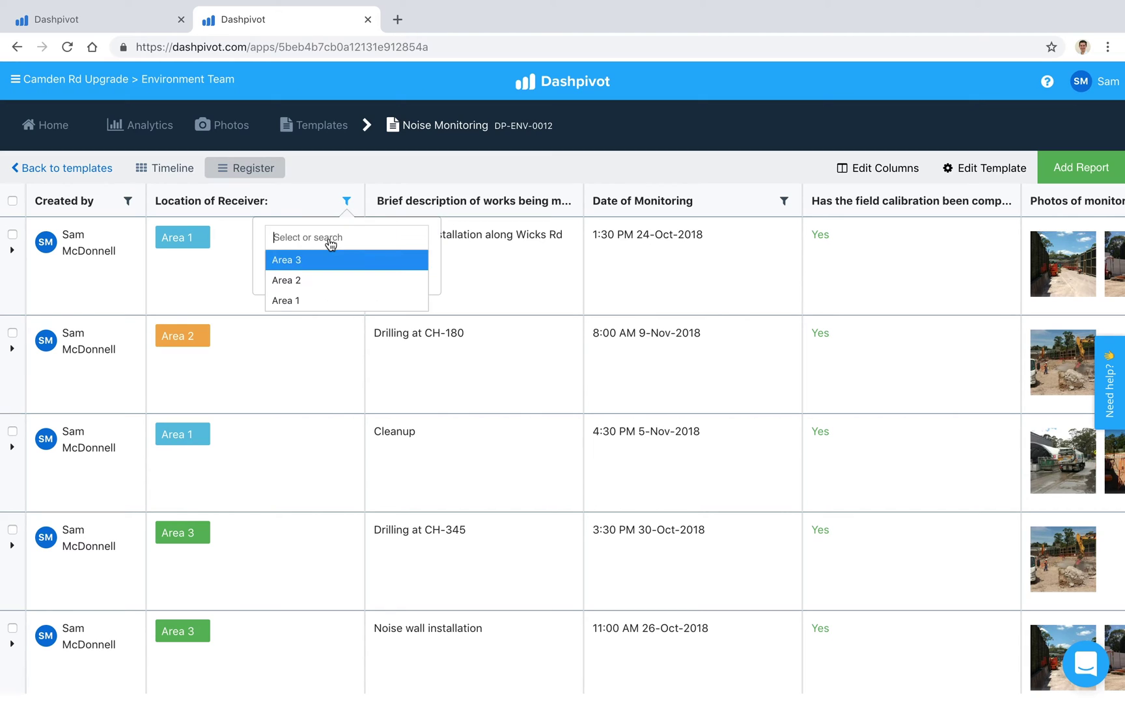
pyautogui.click(298, 303)
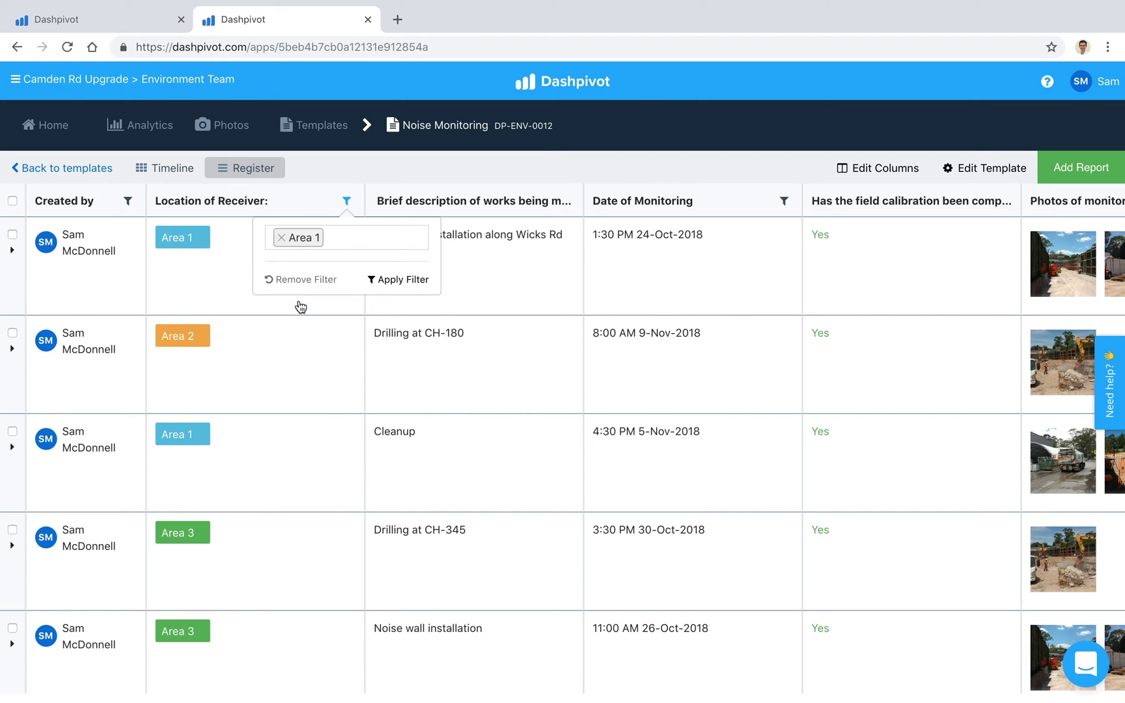
pyautogui.click(388, 284)
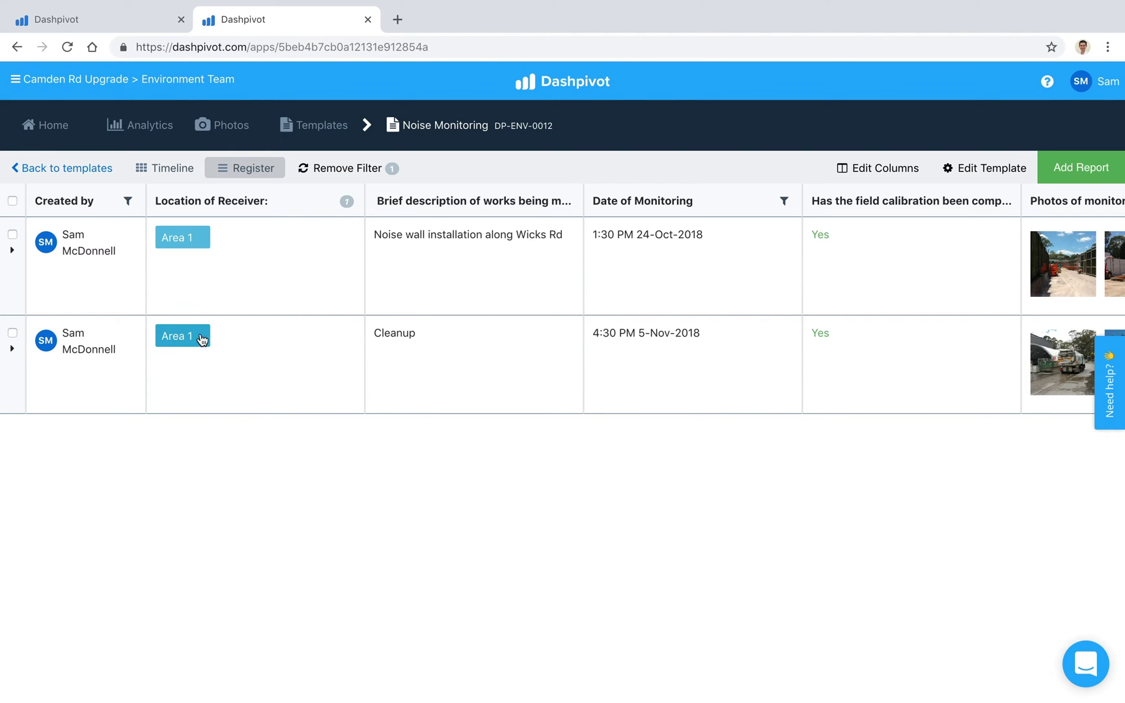
# Select both remaining Area 1 records, then deselect them again.
pyautogui.click(12, 234)
pyautogui.click(13, 333)
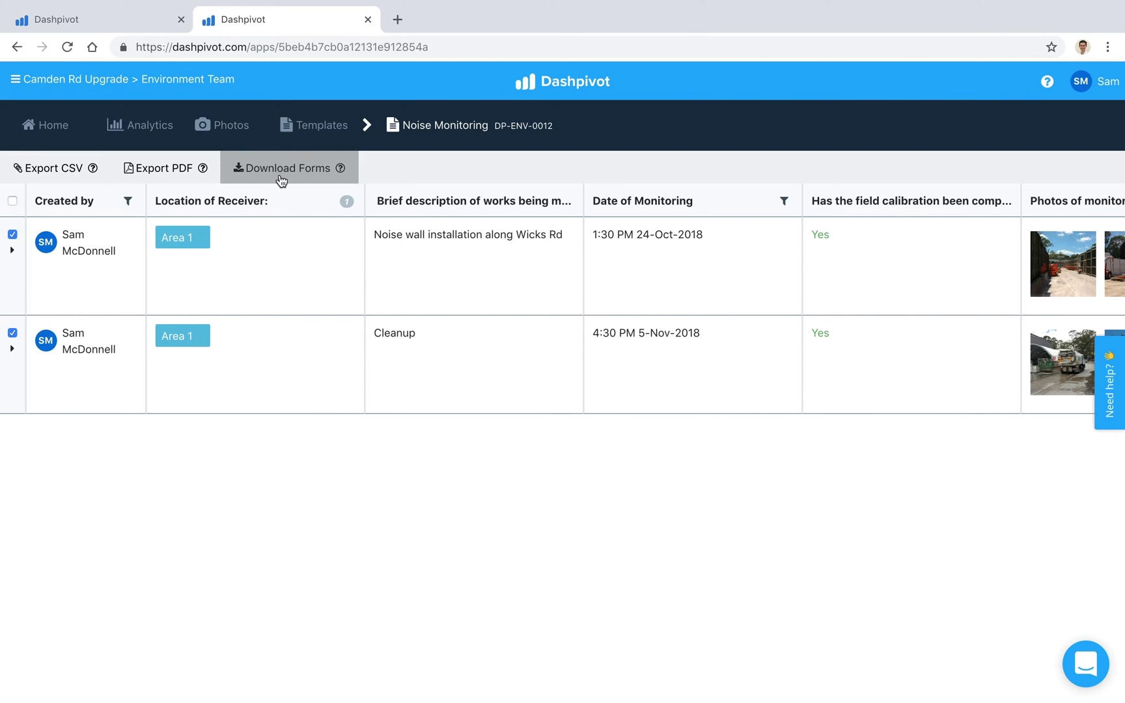
pyautogui.click(13, 235)
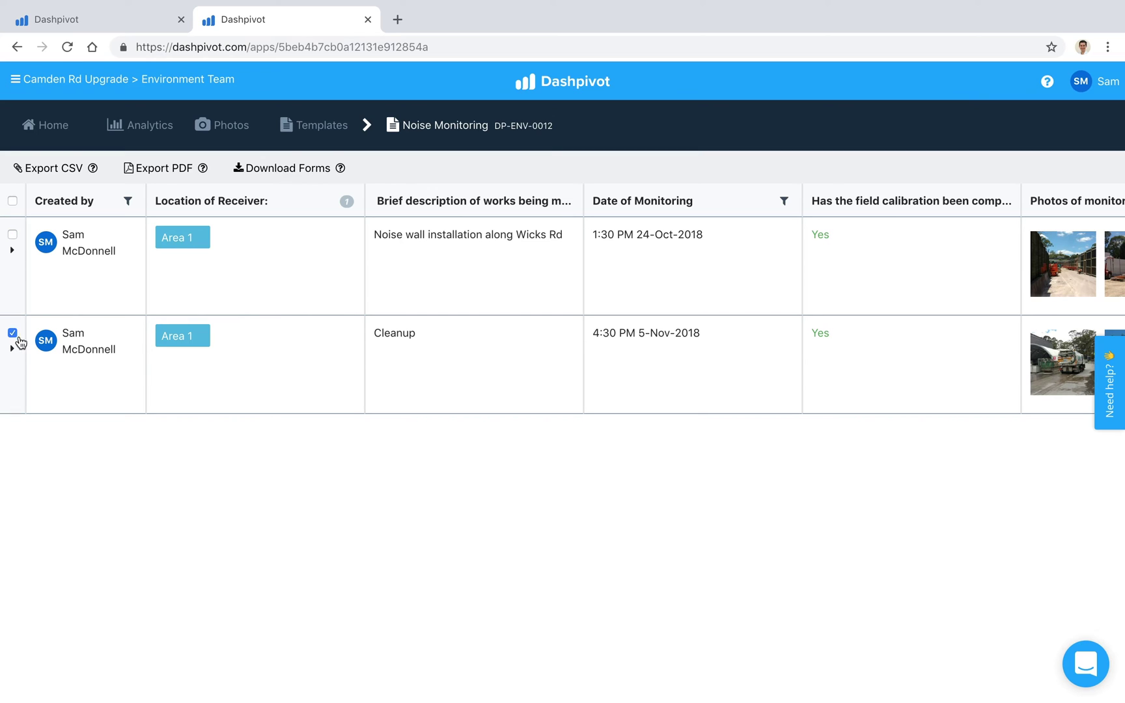
pyautogui.click(12, 333)
# Go back to templates, open Analytics, and inspect the Noise Monitoring dB-by-date chart bars.
pyautogui.click(30, 170)
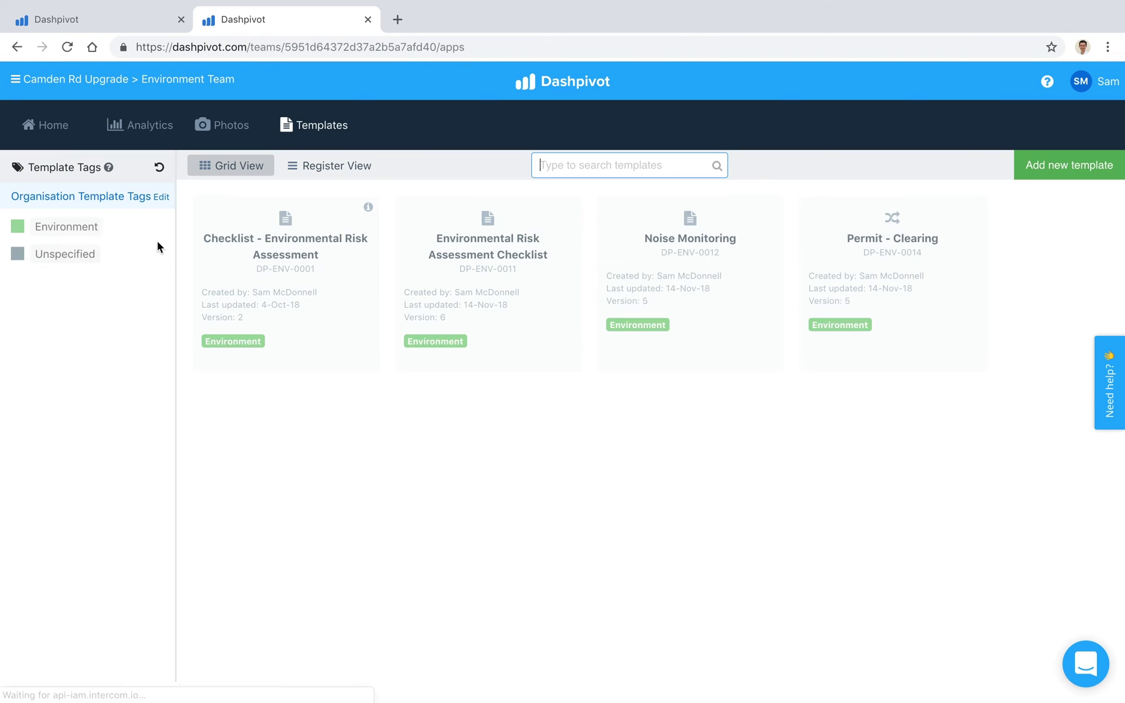
pyautogui.click(152, 141)
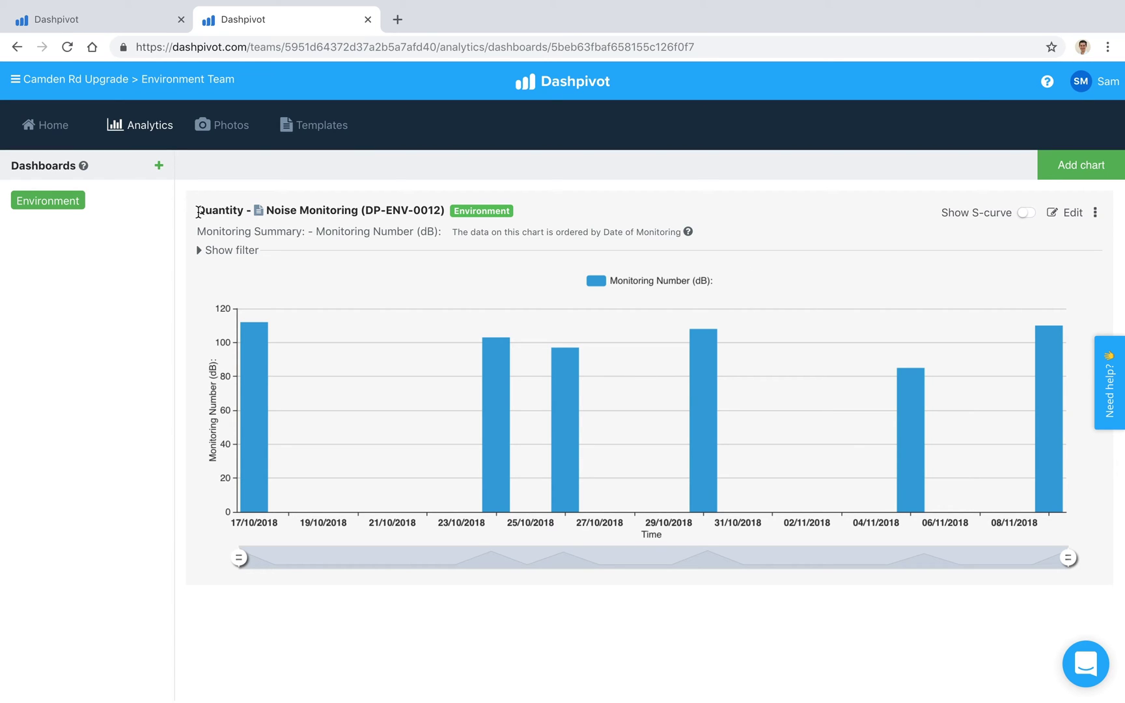
pyautogui.moveTo(197, 210); pyautogui.dragTo(244, 211)
pyautogui.click(243, 212)
# From the Templates page, start adding a new template.
pyautogui.moveTo(510, 441)
pyautogui.moveTo(262, 326)
pyautogui.click(314, 124)
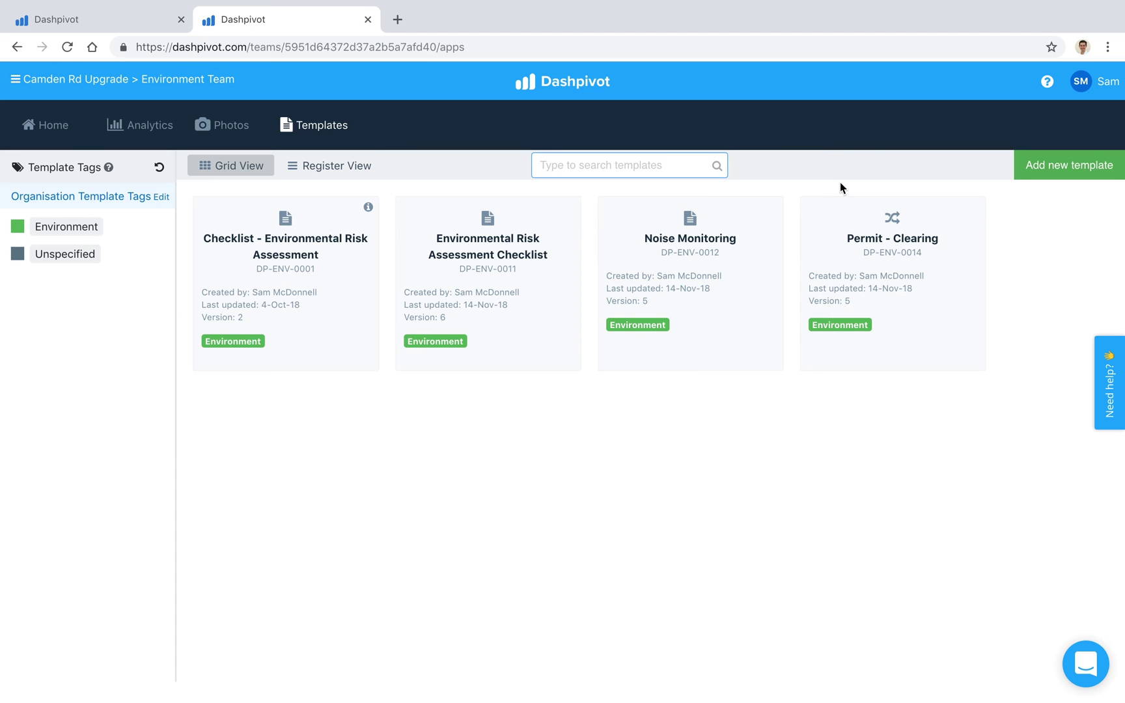
pyautogui.click(1051, 168)
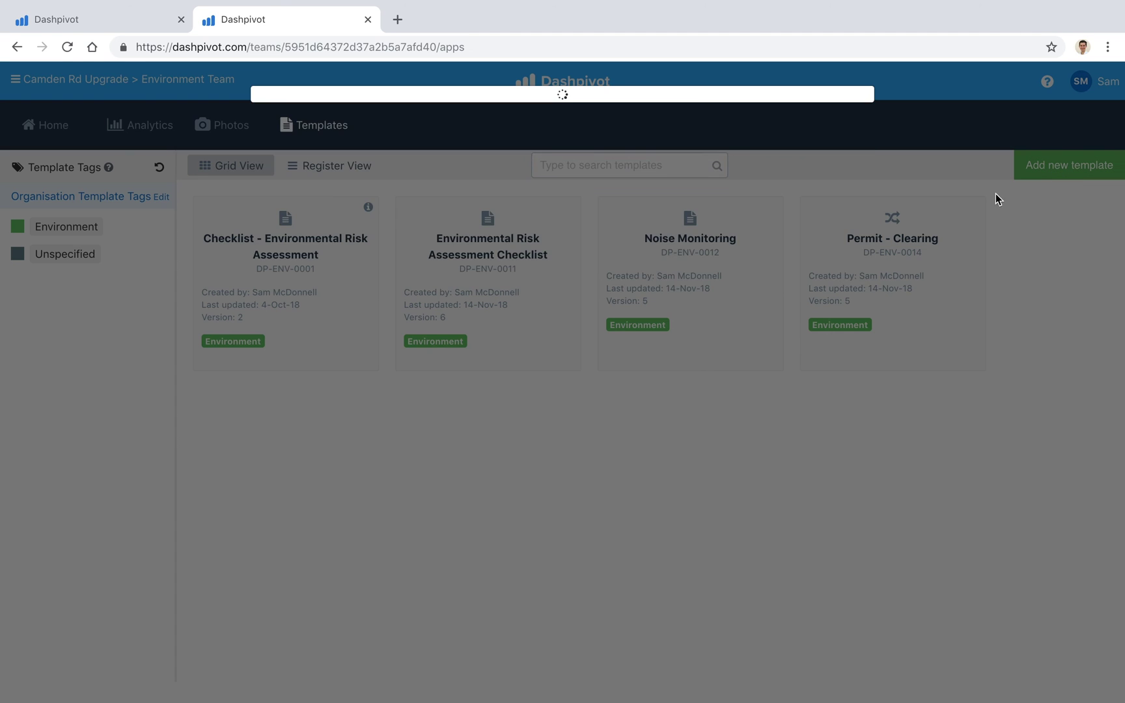